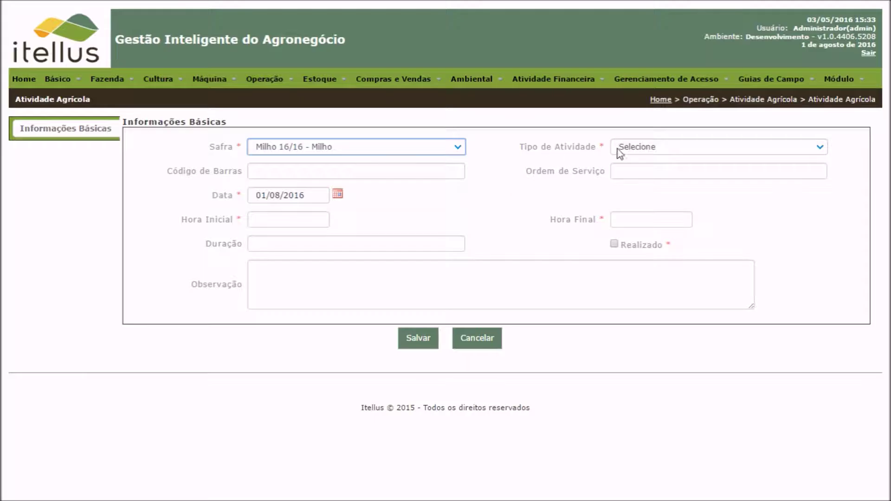
# Set the activity type to Controle Fitossanitário and the activity date to 02/08/2016
pyautogui.click(633, 148)
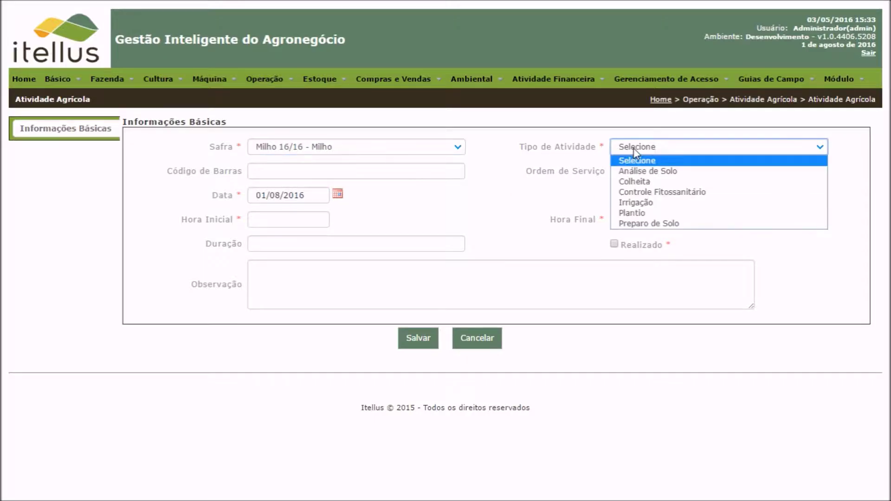
pyautogui.click(663, 192)
pyautogui.click(338, 194)
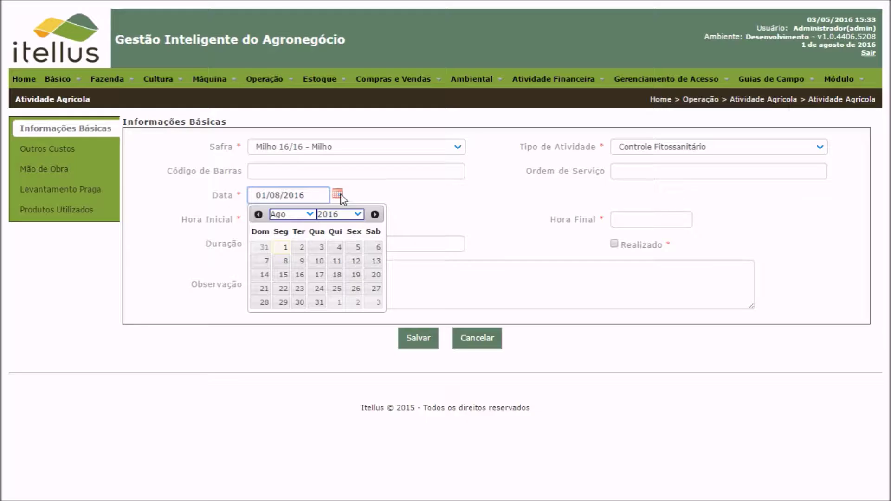
pyautogui.click(296, 250)
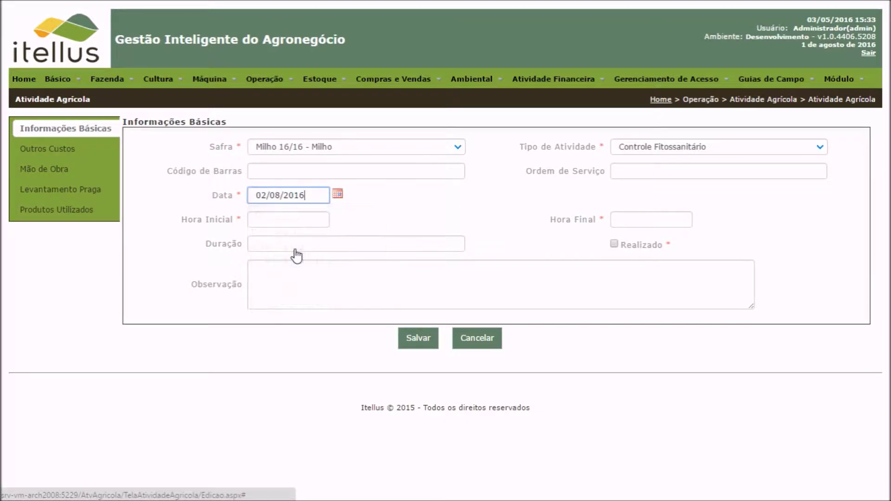
# Enter 07:58 as the activity's start time and 12:11 as its end time, letting the duration fill in
pyautogui.click(260, 220)
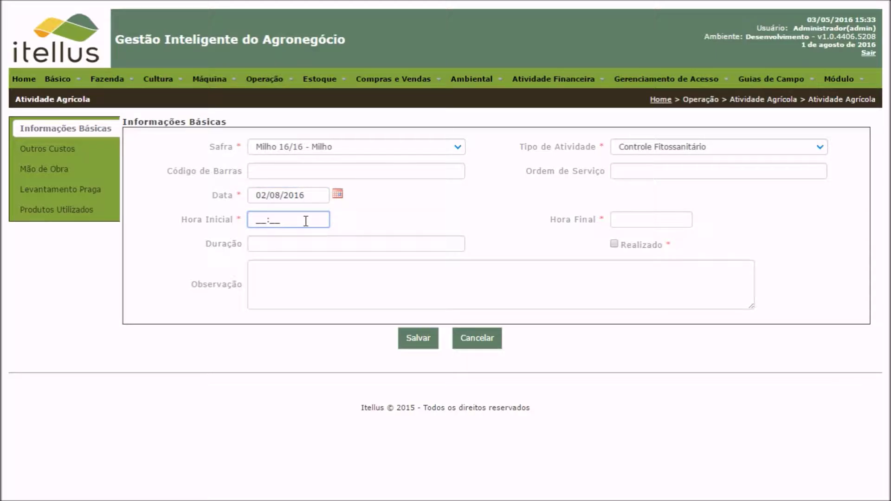
pyautogui.write('07:58')
pyautogui.press('Tab')
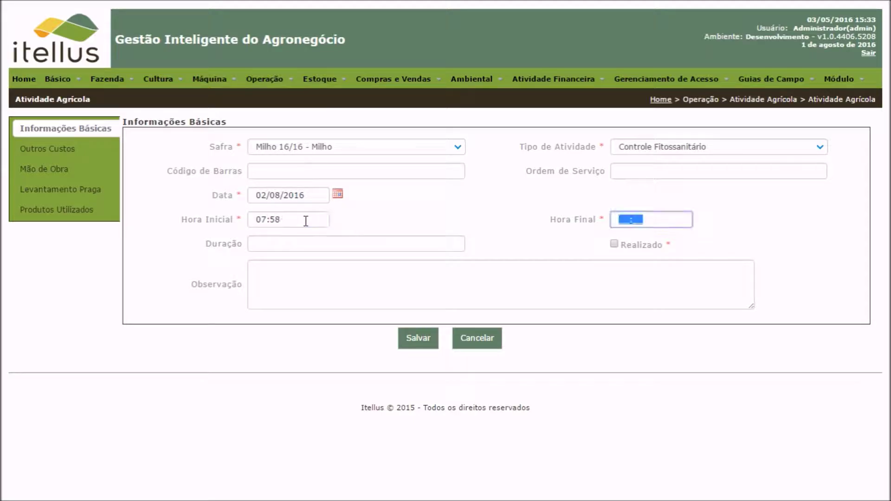
pyautogui.write('12:11')
pyautogui.click(303, 241)
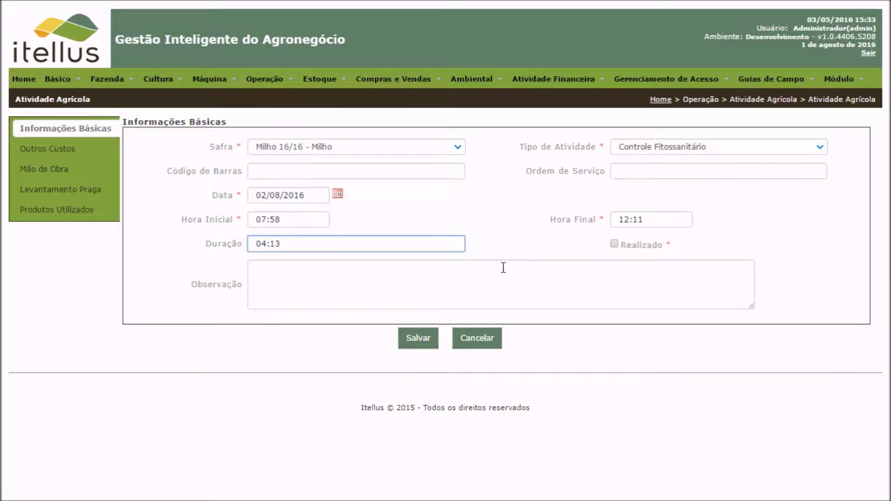
# Enter the observation "Atividade agrícola de controle de pragas." for the activity
pyautogui.click(445, 285)
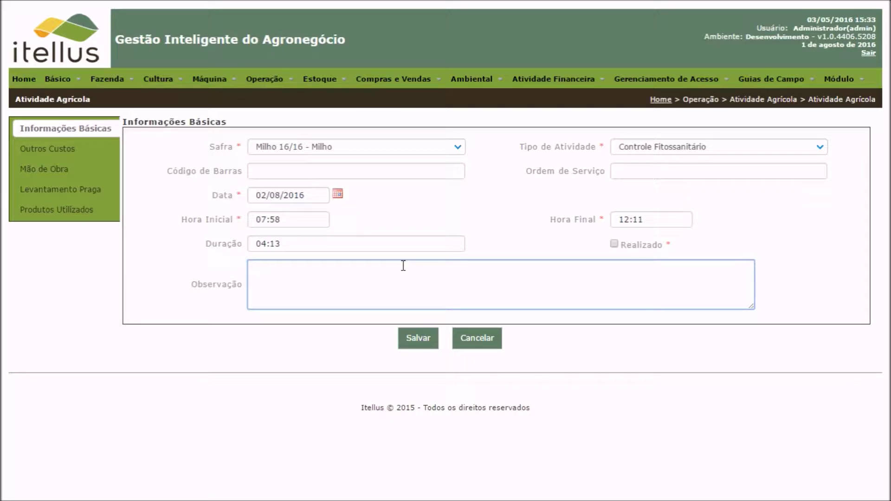
pyautogui.write('Atividade agrícola')
pyautogui.write('de ')
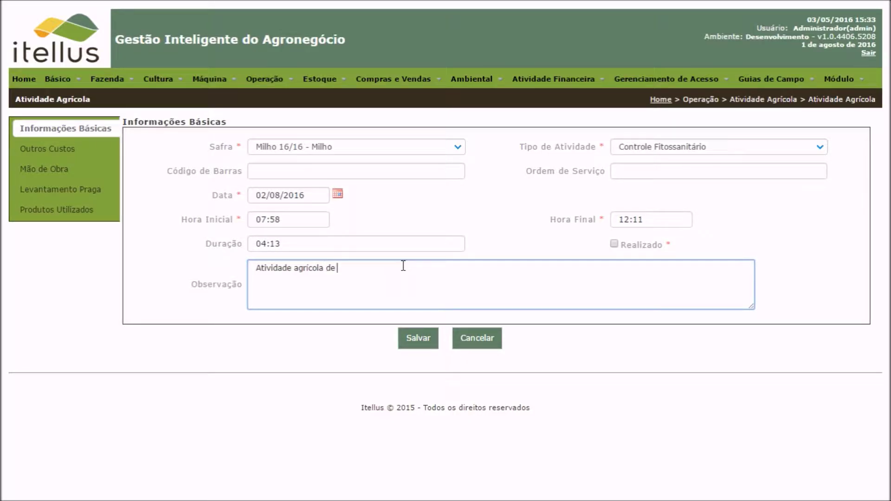
pyautogui.write('controle de pragas.')
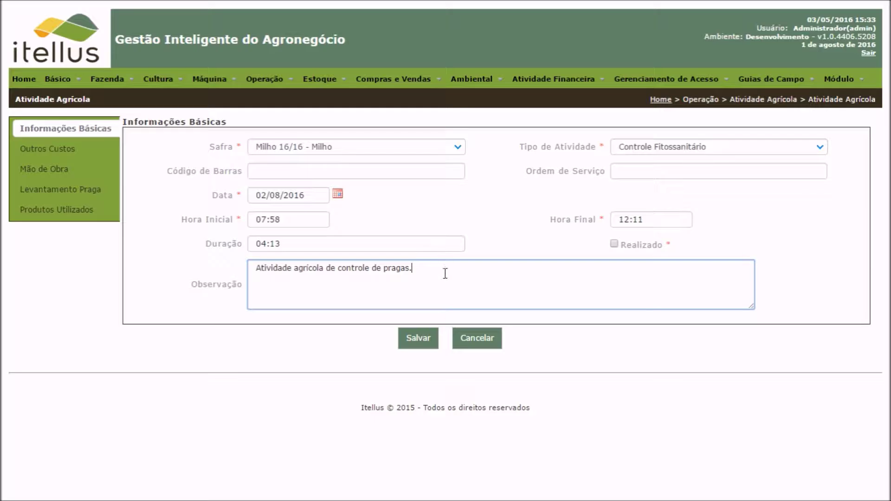
# Add an entry under Outros Custos with the description "Frete entrega insumos" and the value 47,85
pyautogui.click(60, 147)
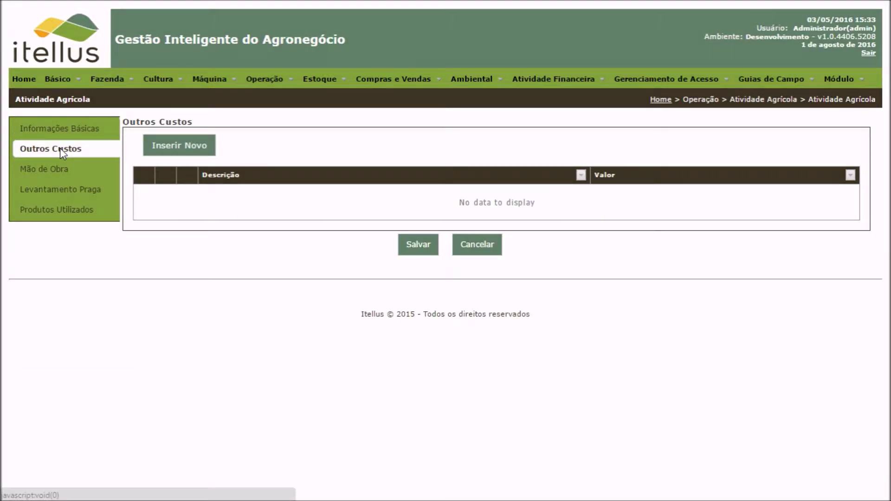
pyautogui.click(168, 150)
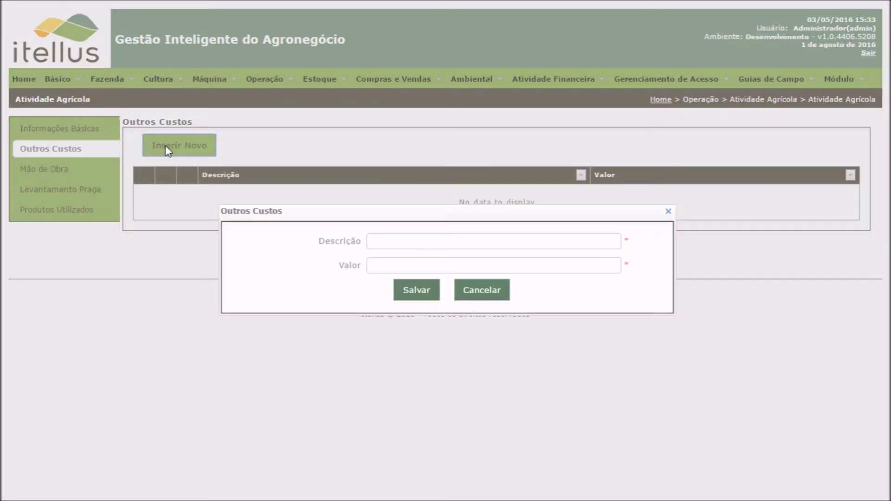
pyautogui.click(415, 242)
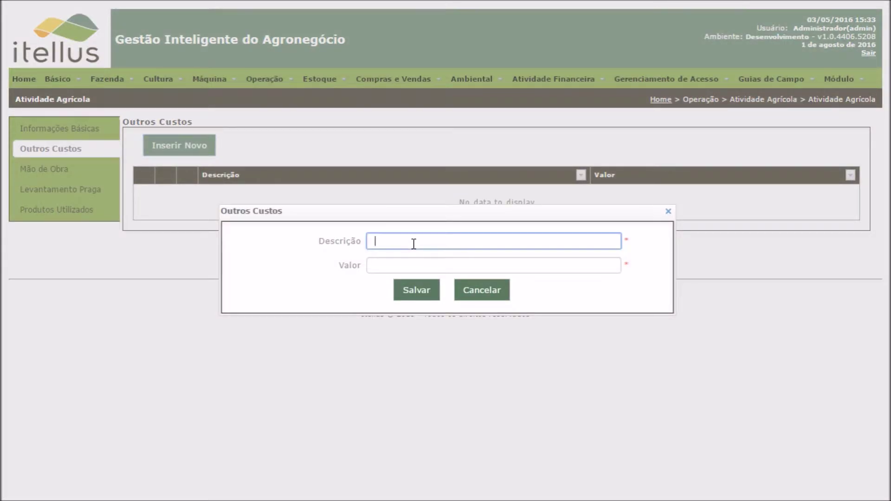
pyautogui.write('Frte')
pyautogui.press('BackSpace')
pyautogui.press('BackSpace')
pyautogui.press('BackSpace')
pyautogui.write('ete entrega insumos')
pyautogui.click(431, 261)
pyautogui.write('47,')
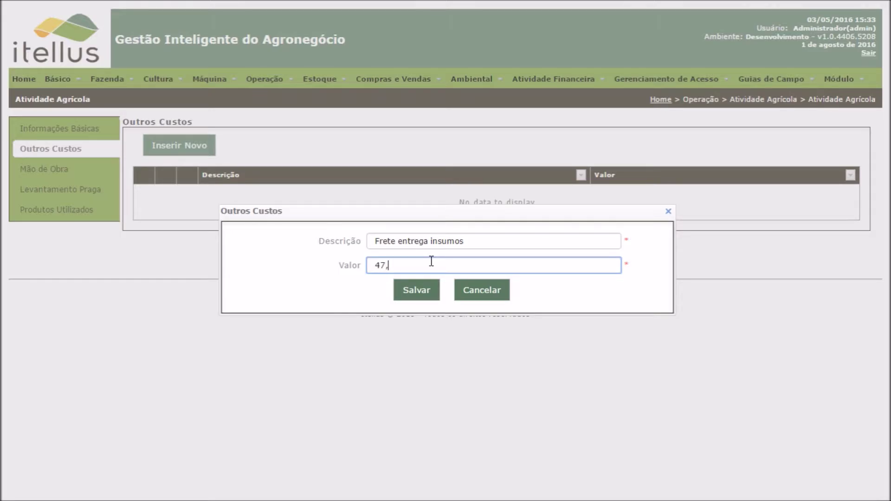
pyautogui.write('85')
pyautogui.click(423, 290)
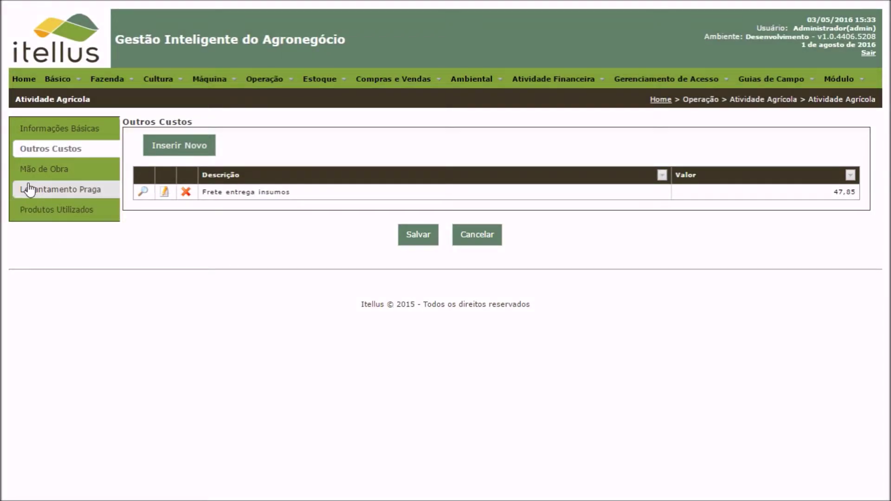
# Add a Mão de Obra entry for the worker with 4,13 hours, using the automatically calculated value
pyautogui.click(45, 169)
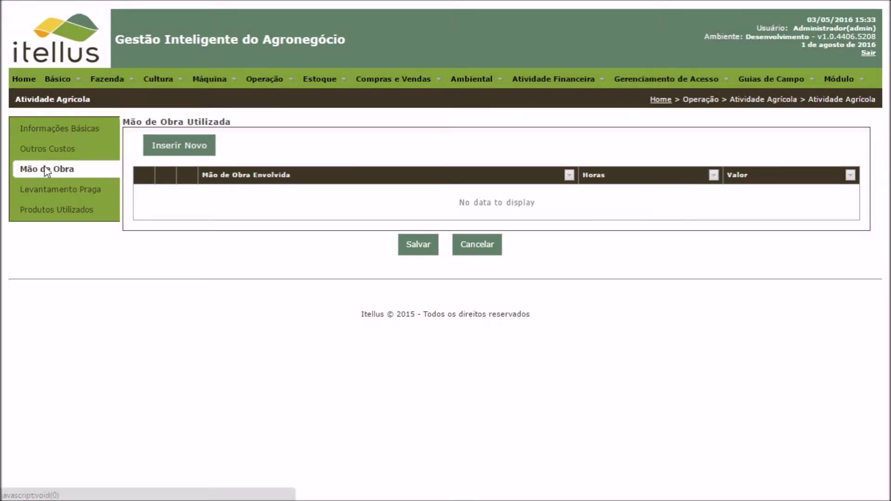
pyautogui.click(192, 153)
pyautogui.click(347, 226)
pyautogui.write('lou')
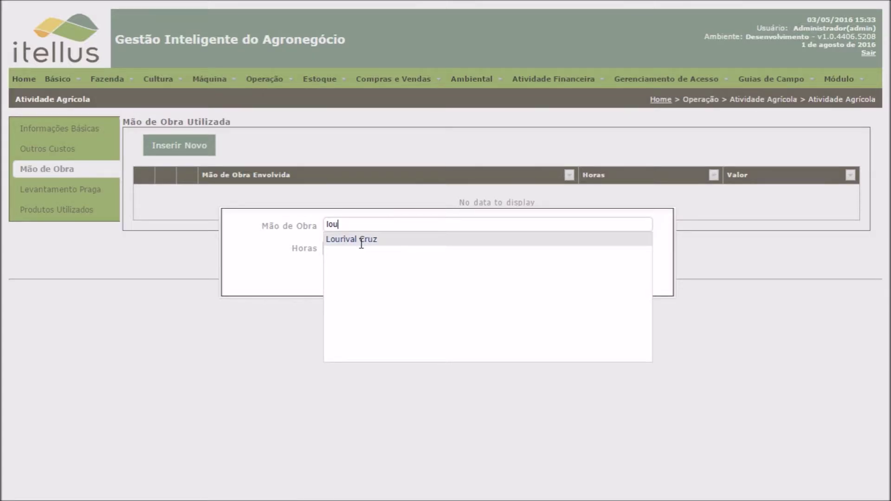
pyautogui.click(361, 239)
pyautogui.click(360, 245)
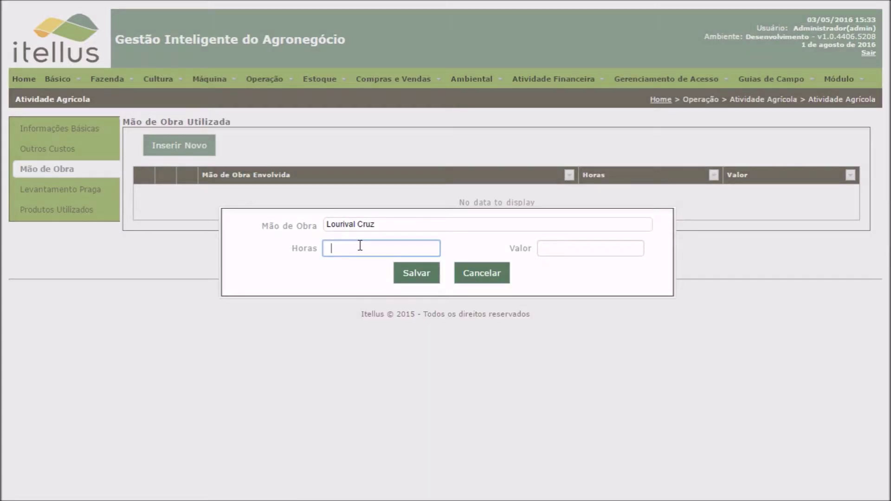
pyautogui.write('4,13')
pyautogui.click(617, 252)
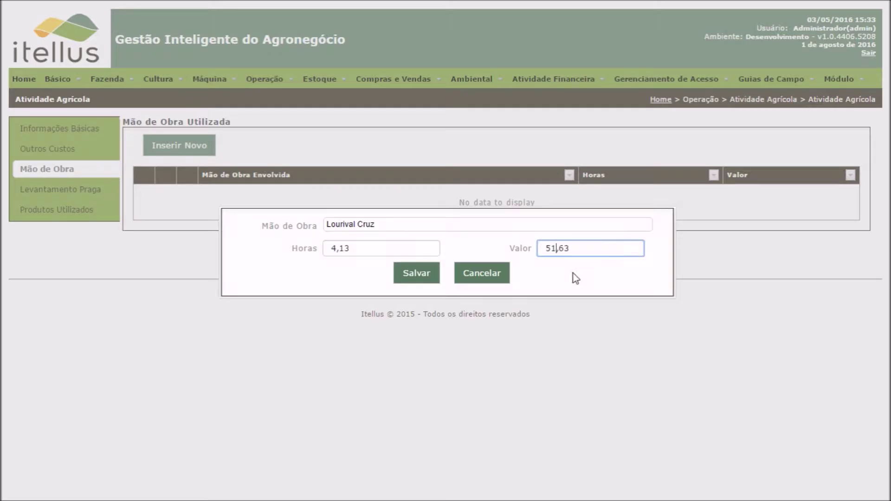
pyautogui.click(417, 278)
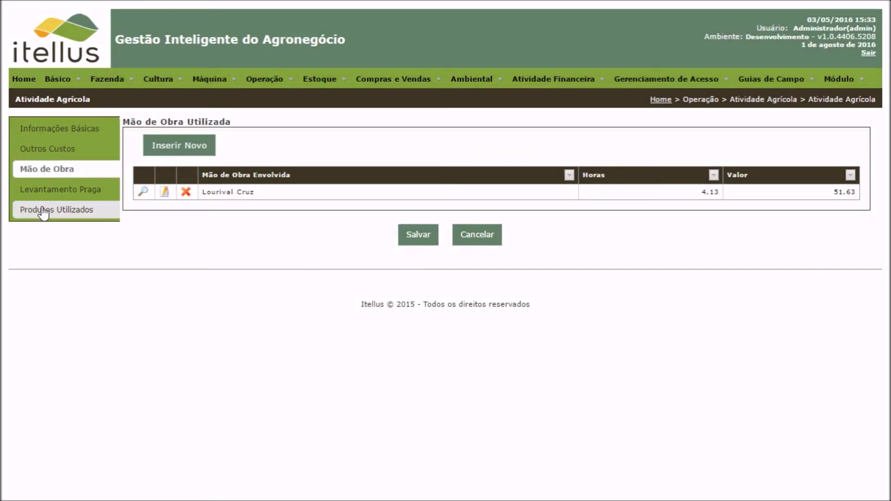
# Add a pest survey for Besouro da Cinza on plot Fazenda Belo Horizonte - BH 1 with incidence 10 / m², and expand its technical recommendation
pyautogui.click(45, 194)
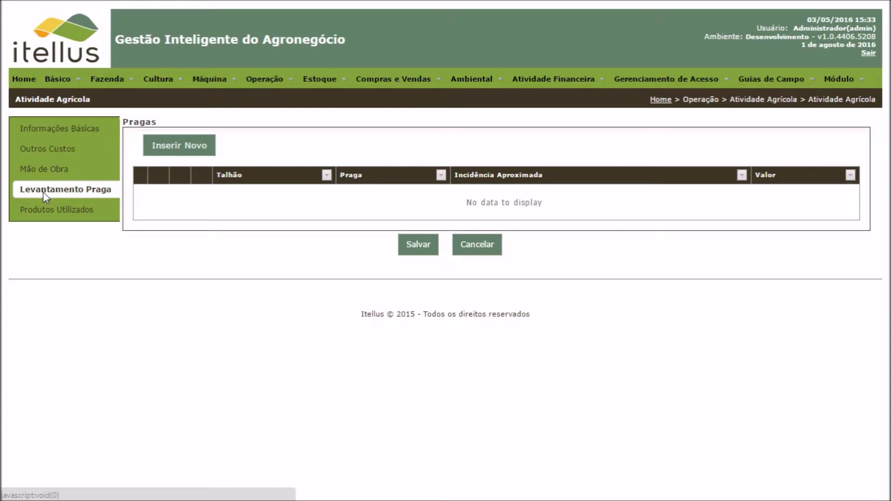
pyautogui.click(203, 147)
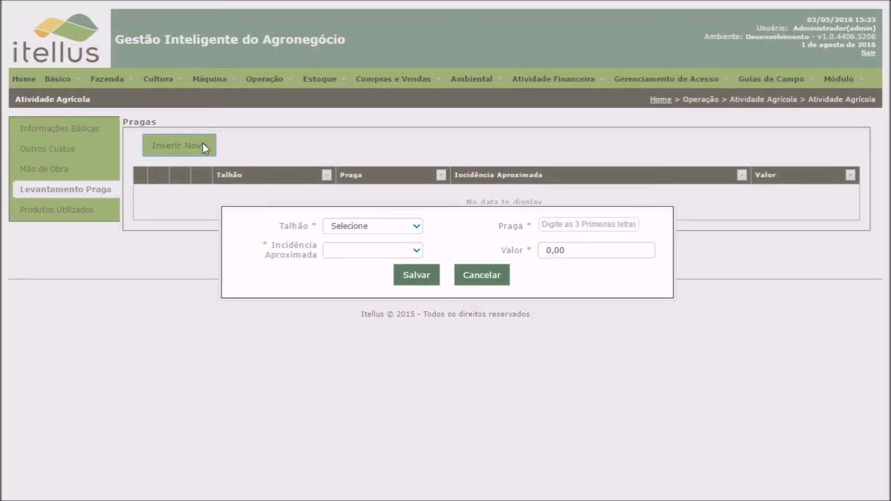
pyautogui.click(356, 226)
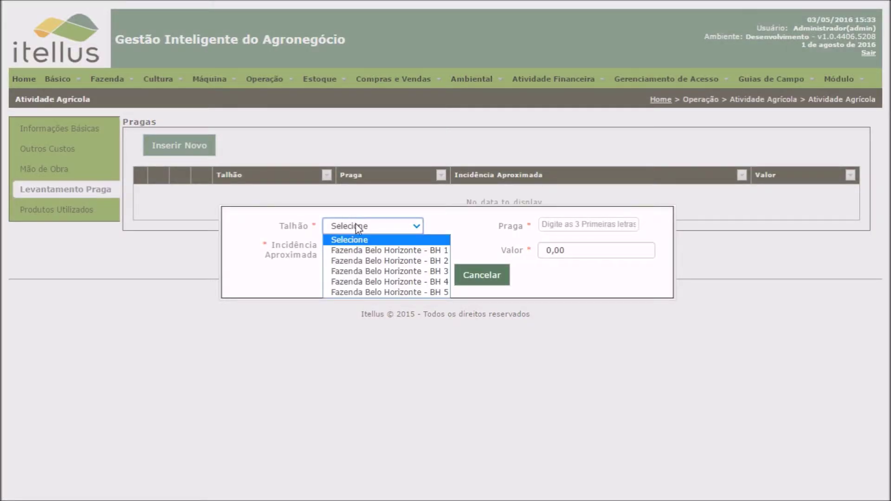
pyautogui.click(383, 250)
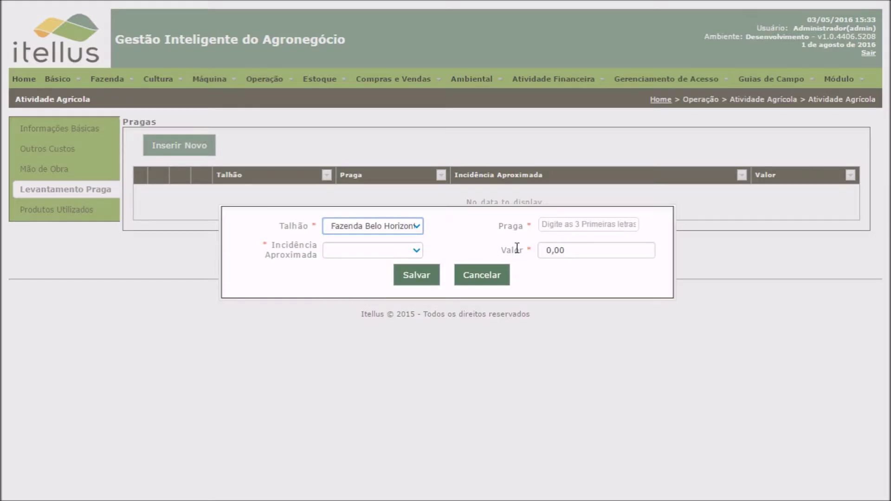
pyautogui.click(605, 226)
pyautogui.write('bes')
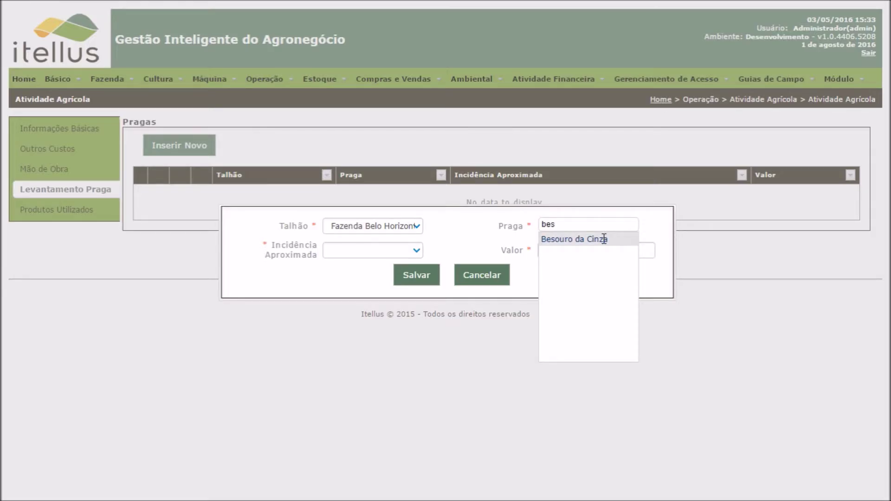
pyautogui.click(603, 239)
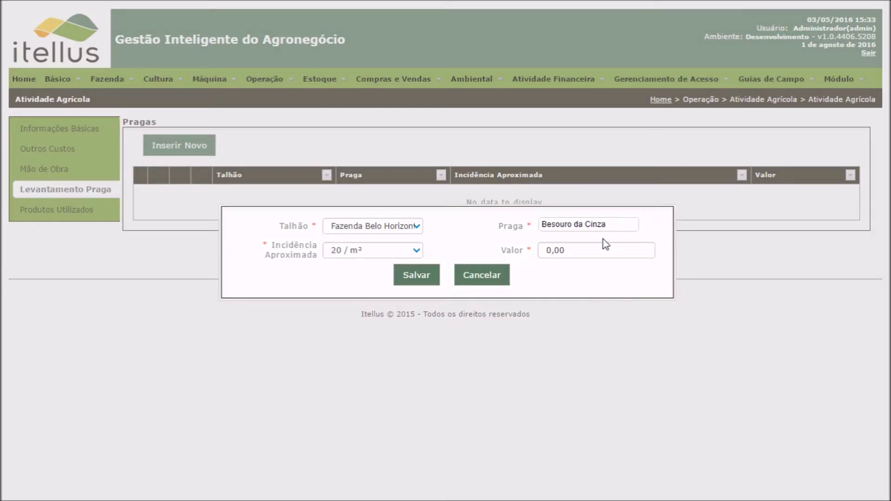
pyautogui.click(417, 251)
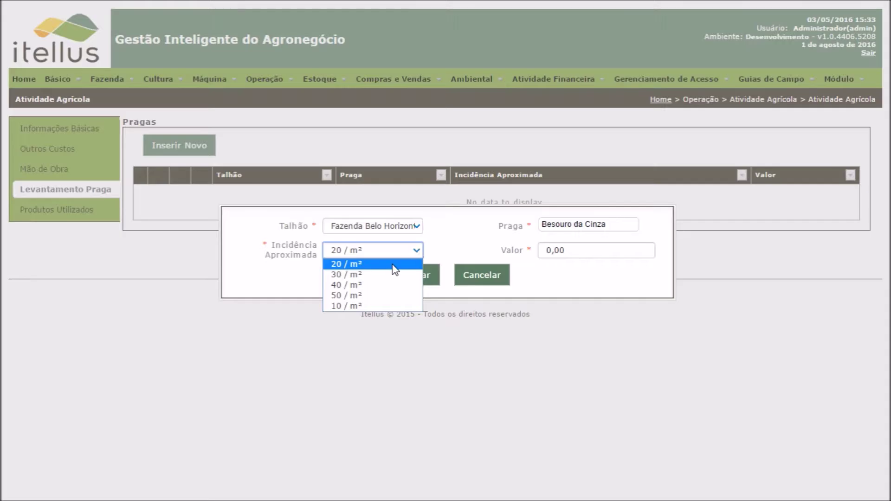
pyautogui.click(353, 306)
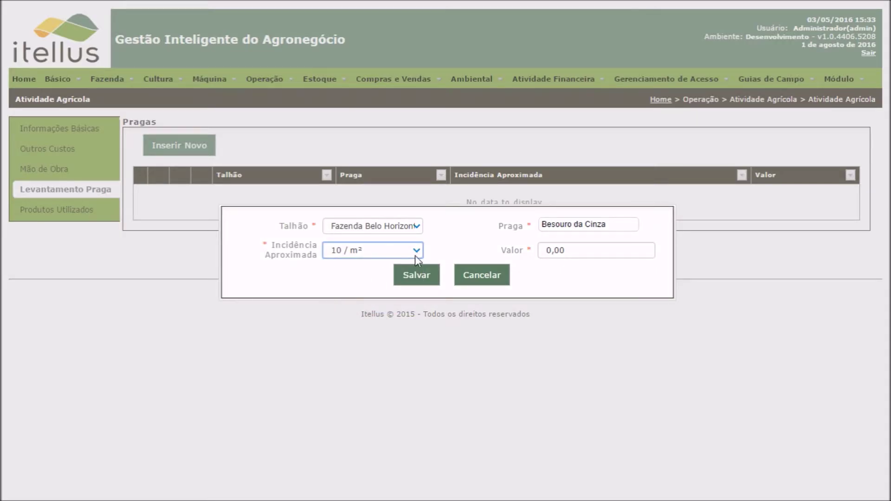
pyautogui.click(589, 250)
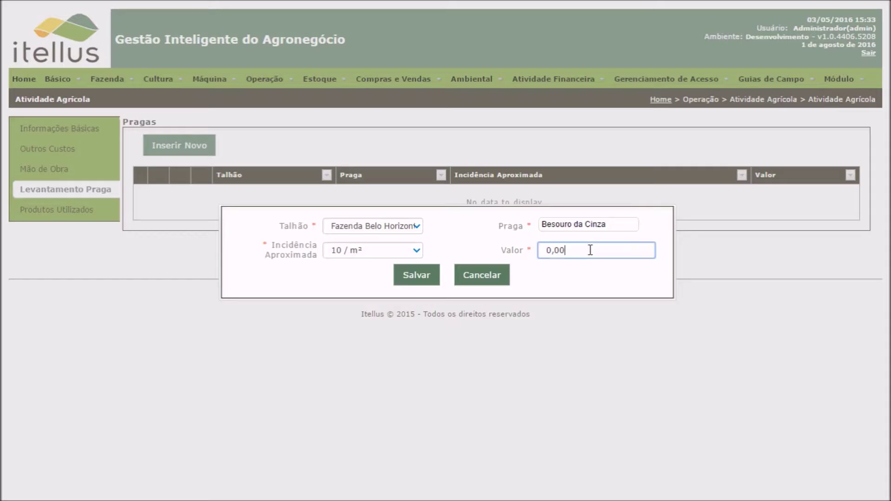
pyautogui.moveTo(590, 250); pyautogui.dragTo(532, 252)
pyautogui.click(420, 277)
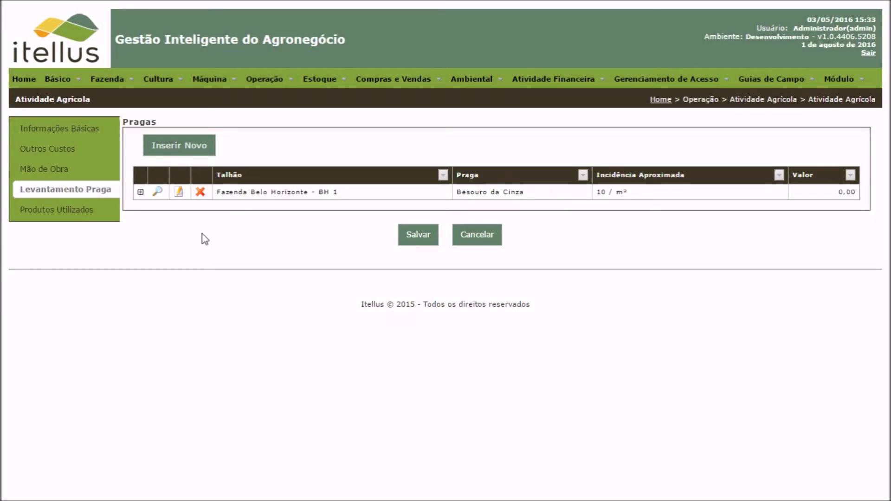
pyautogui.click(141, 192)
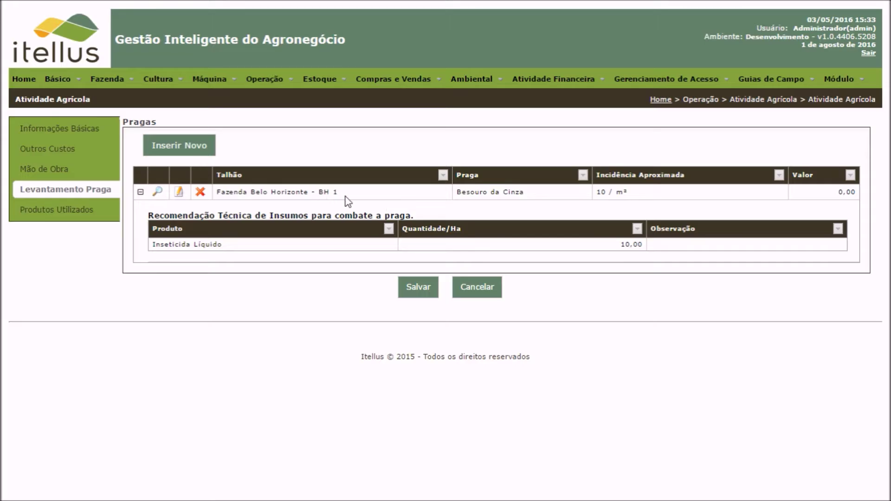
# Review the activity's Produtos Utilizados and save the agricultural activity record
pyautogui.click(96, 214)
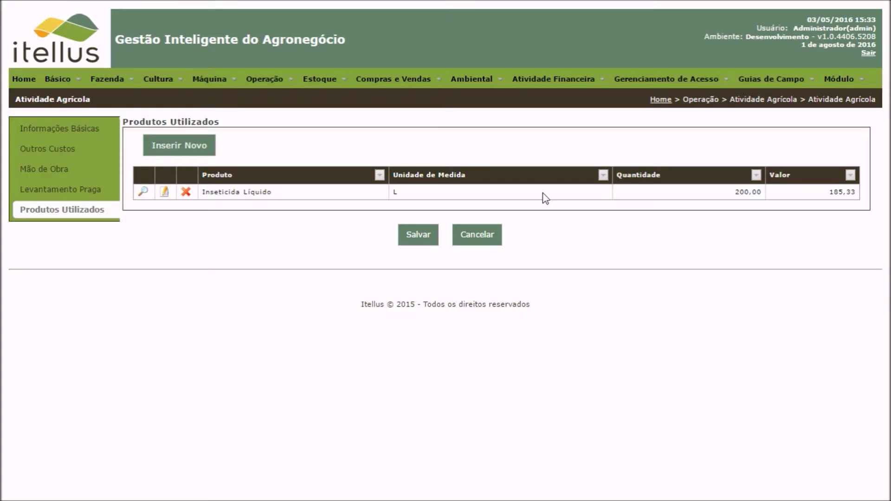
pyautogui.click(417, 240)
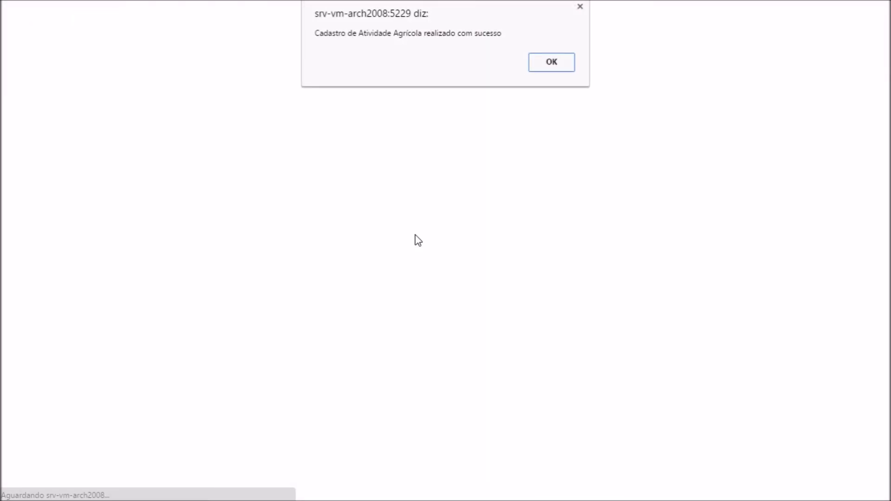
pyautogui.press('Return')
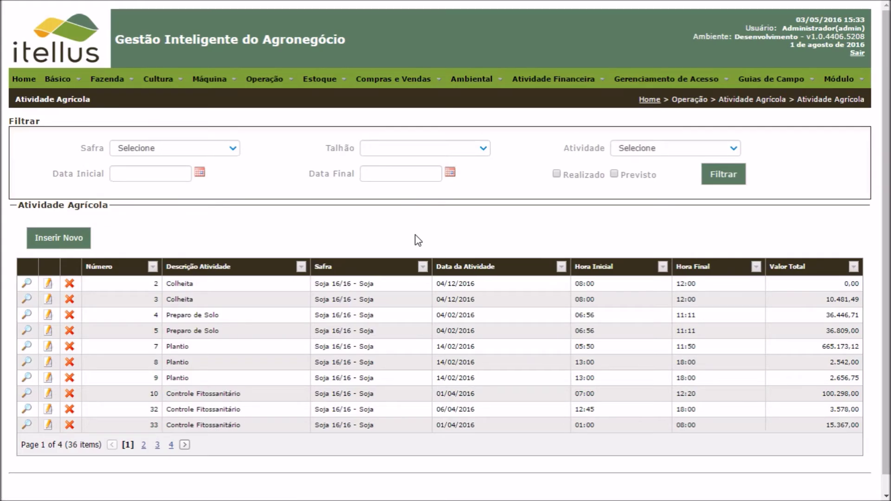
# Filter the agricultural activities list by the activity type Controle Fitossanitário
pyautogui.click(639, 149)
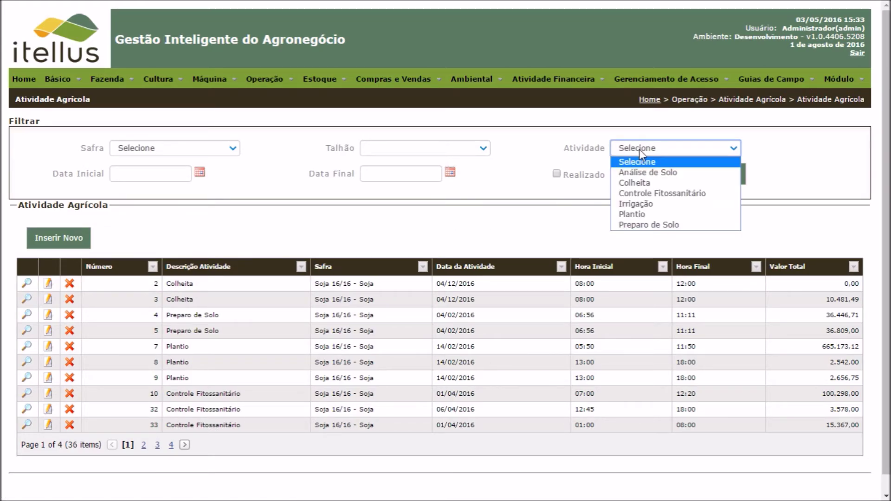
pyautogui.click(646, 194)
pyautogui.click(708, 183)
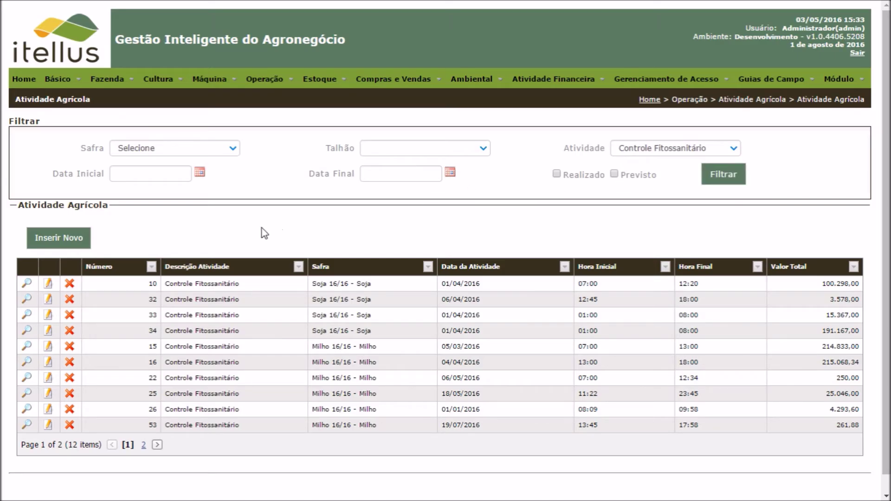
# Open the Controle Fitossanitário activity dated 02/08/2016 for editing, mark it as Realizado and save it
pyautogui.click(142, 446)
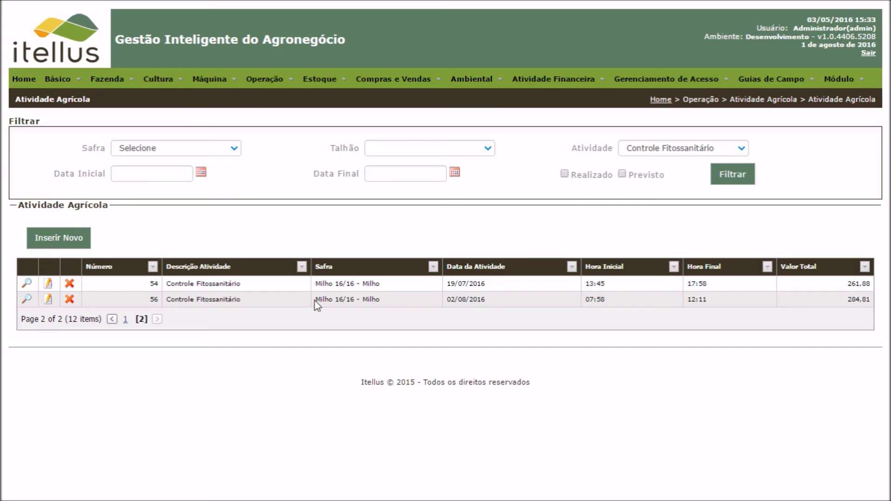
pyautogui.click(47, 300)
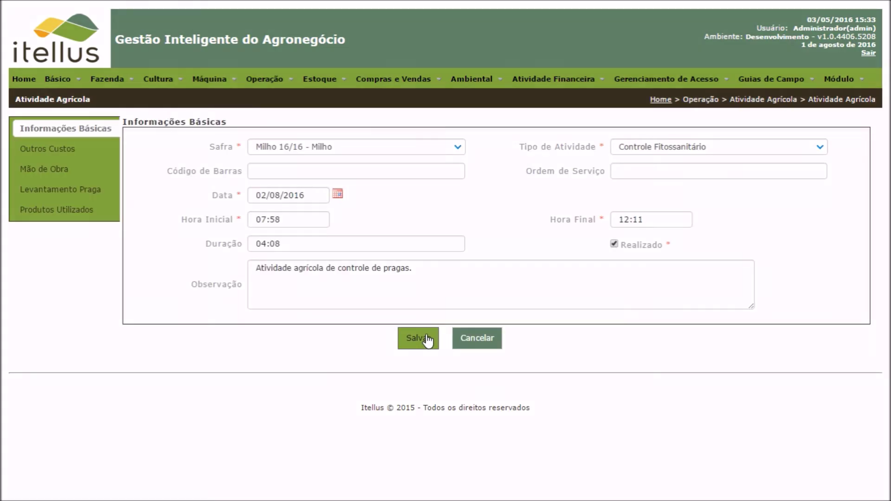
pyautogui.click(428, 341)
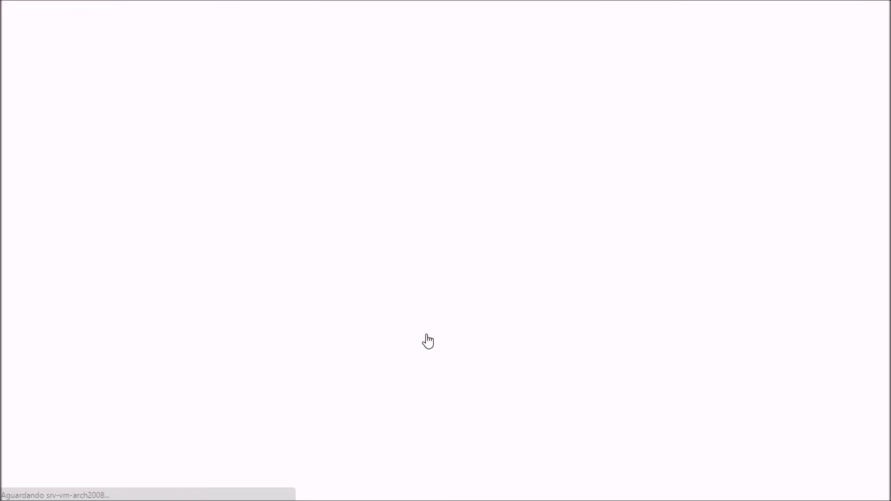
pyautogui.press('Return')
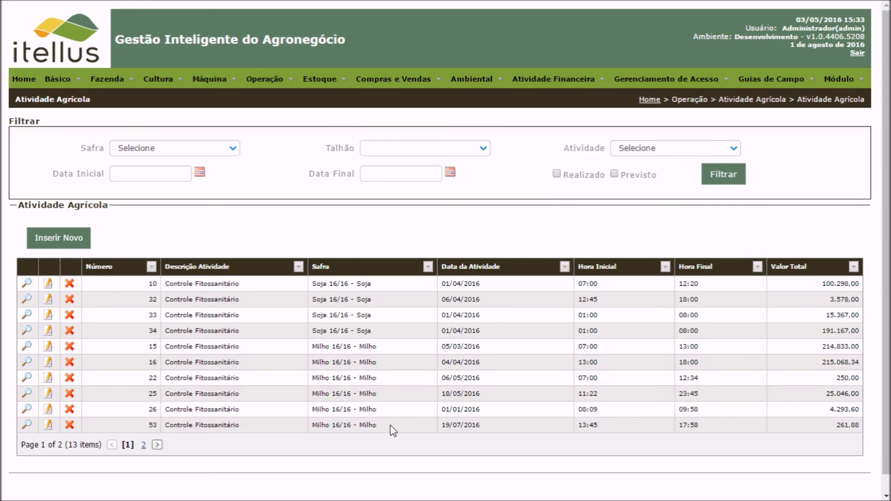
# Filter the agricultural activities list by Realizado, activity Controle Fitossanitário and Safra Milho 16/16 - Milho
pyautogui.click(590, 174)
pyautogui.click(645, 154)
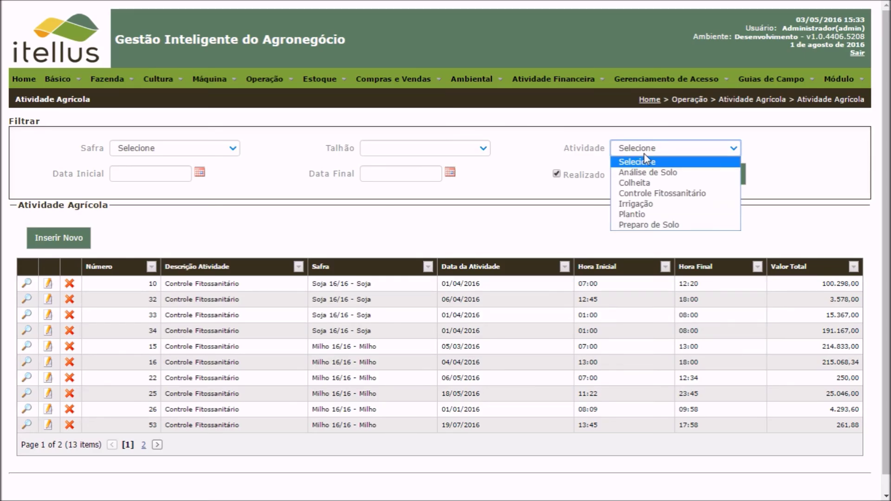
pyautogui.click(645, 200)
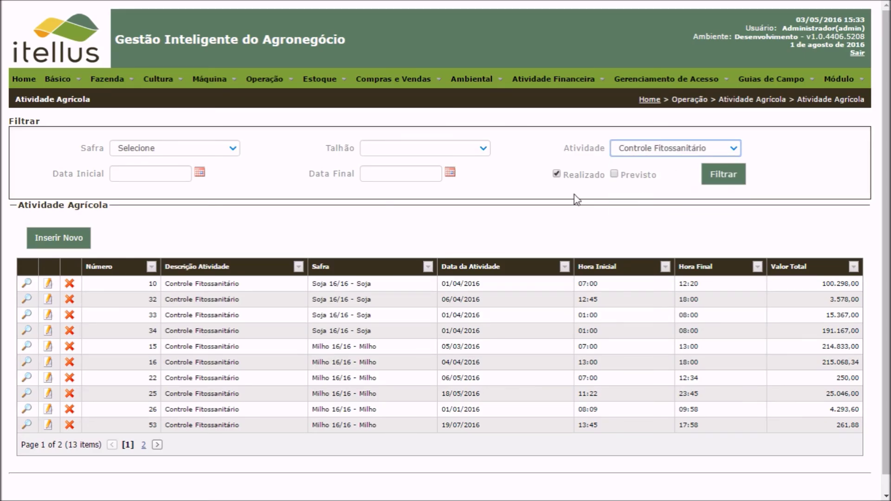
pyautogui.click(216, 146)
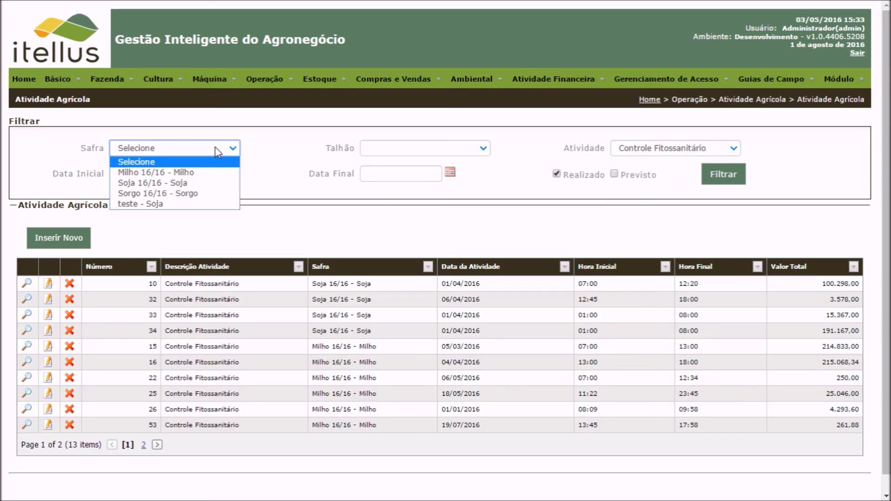
pyautogui.click(212, 172)
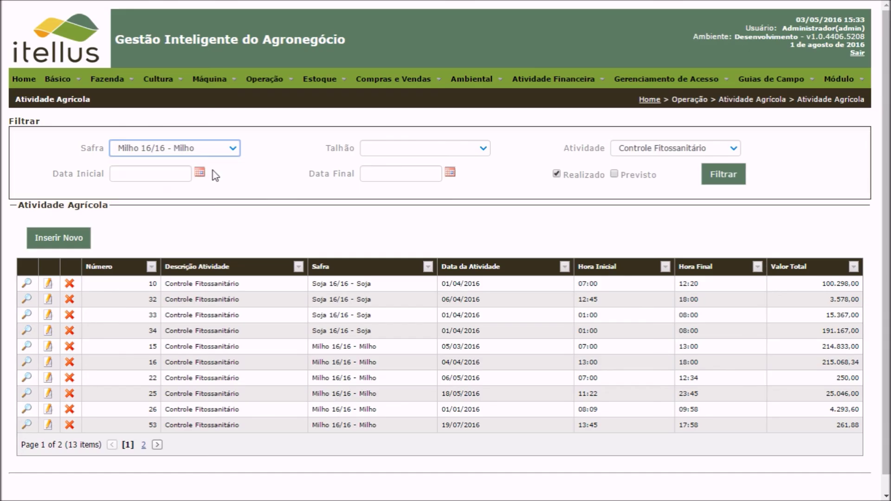
pyautogui.click(739, 176)
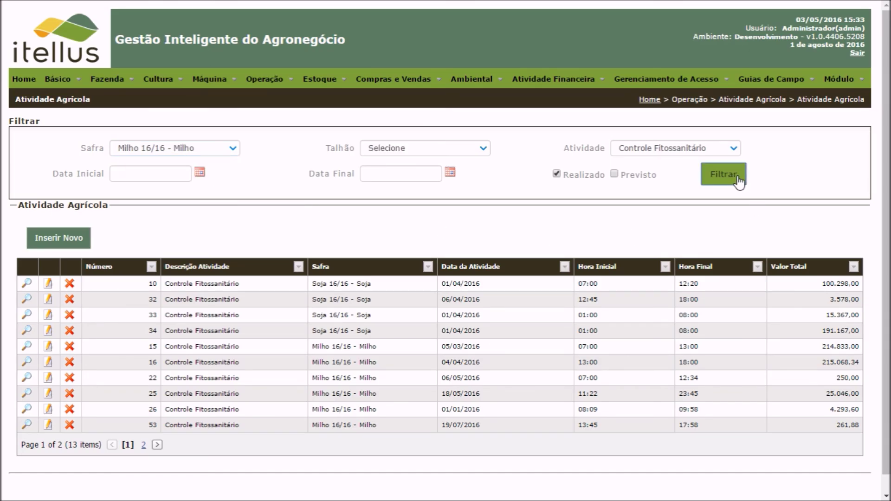
pyautogui.click(739, 177)
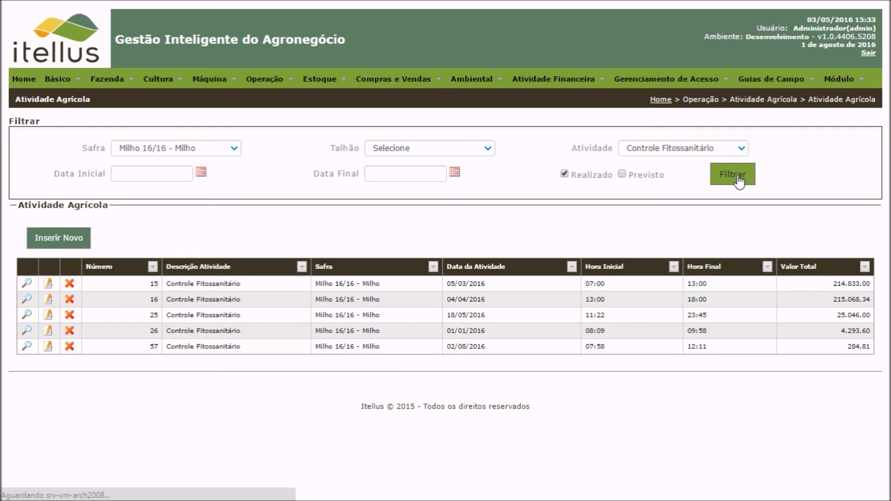